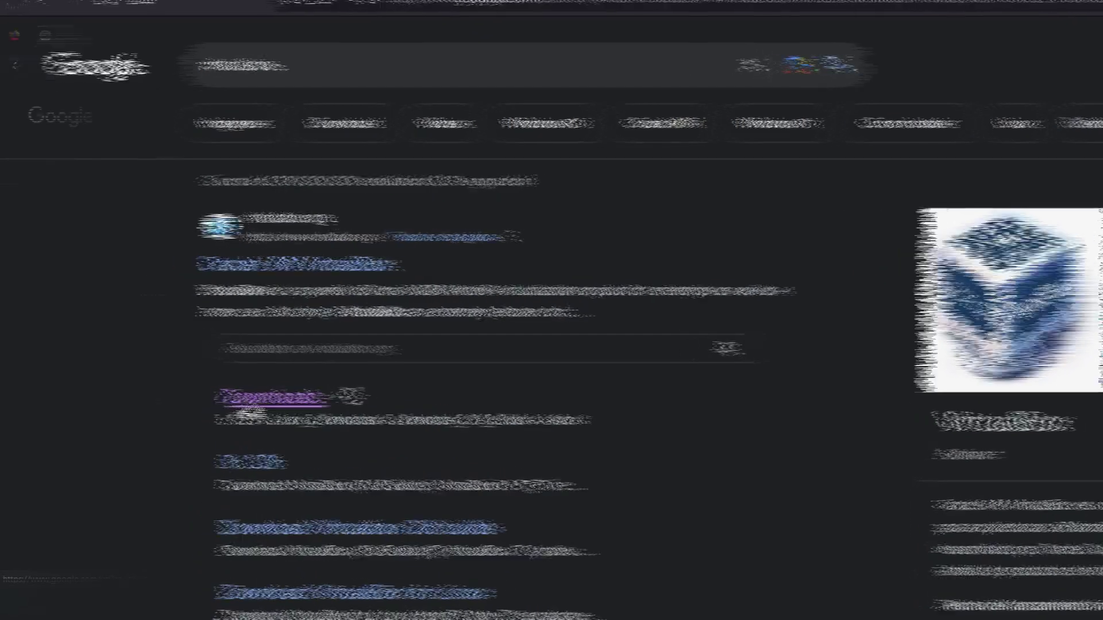
# Open the VirtualBox Downloads page from the search results in a new tab and download the 7.0.8 package for Windows hosts.
pyautogui.rightClick(244, 410)
pyautogui.click(246, 381)
pyautogui.click(257, 36)
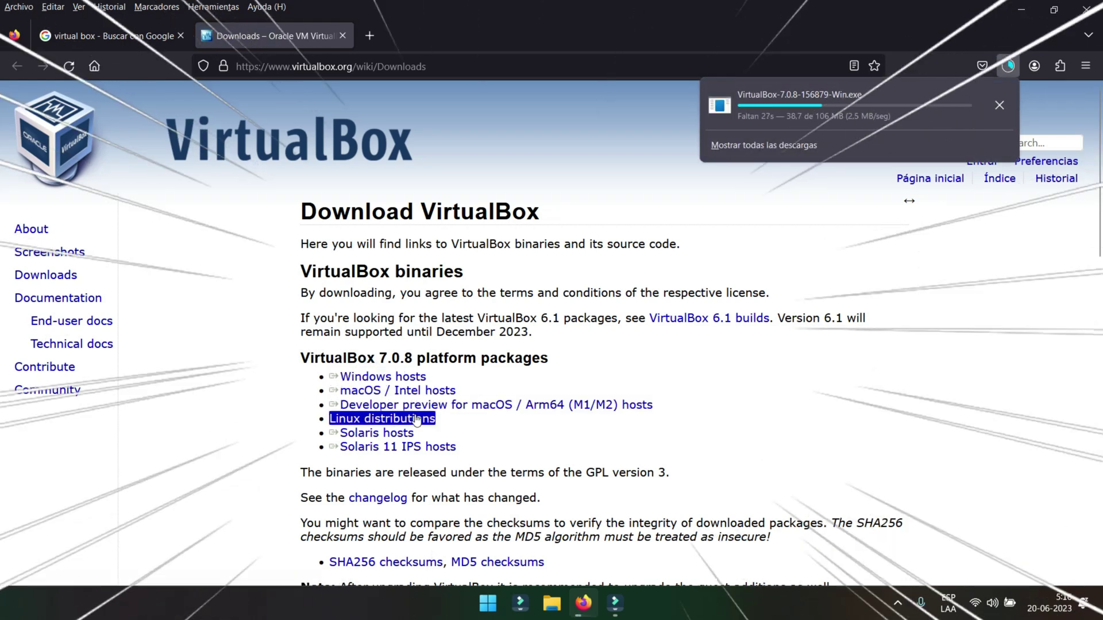
pyautogui.tripleClick(339, 395)
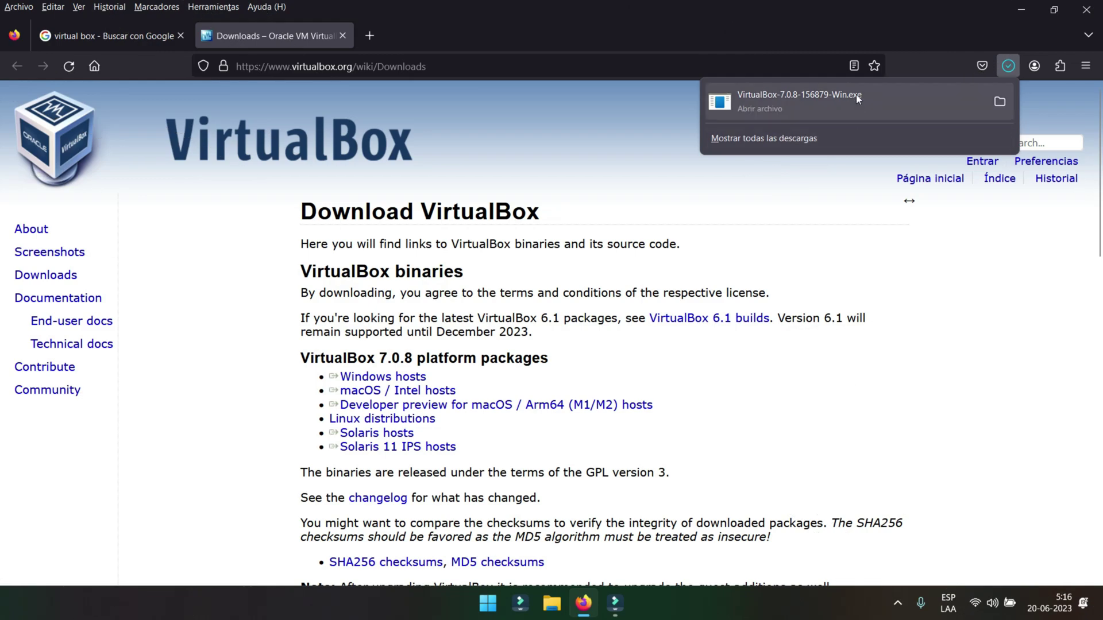
# Run the downloaded VirtualBox 7.0.8 installer with the default features, accept the network interfaces warning, and finish with VirtualBox set to start.
pyautogui.click(784, 94)
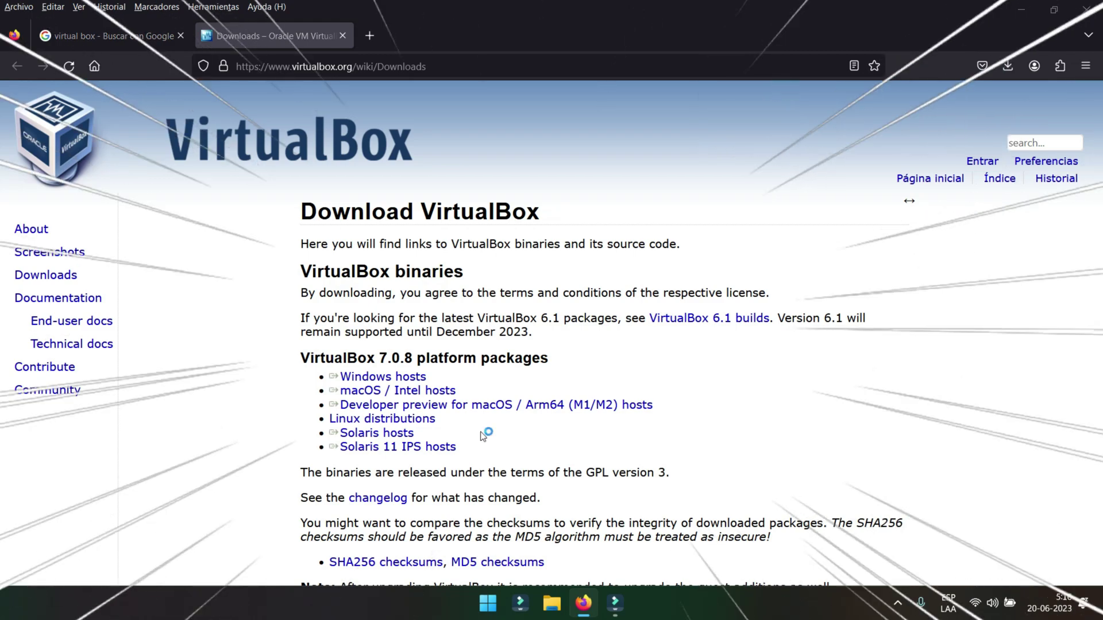
pyautogui.click(626, 413)
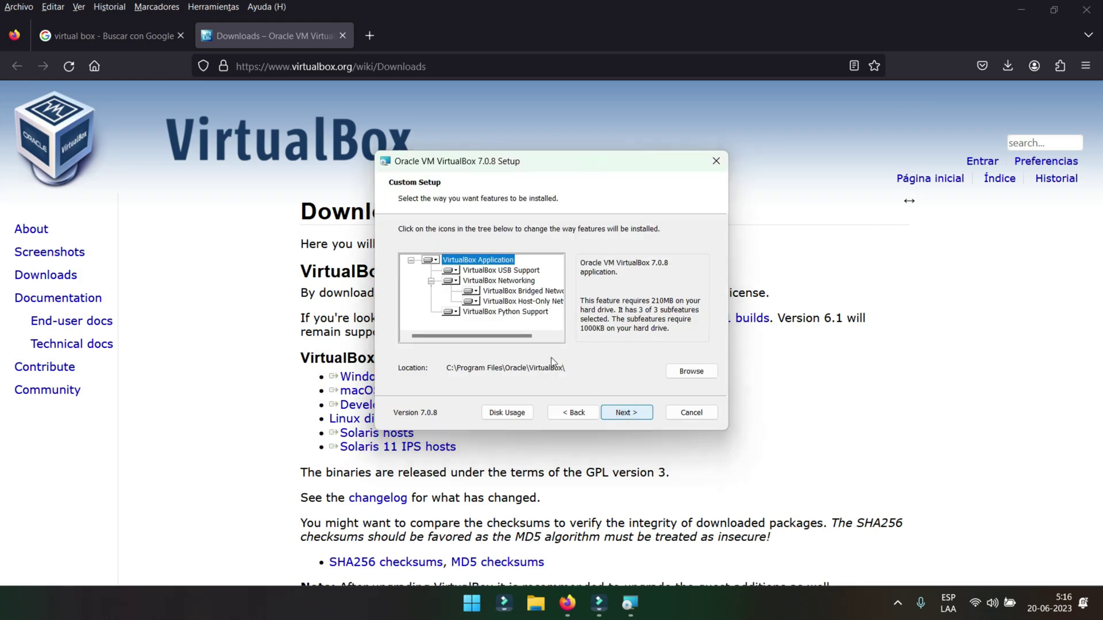
pyautogui.click(626, 413)
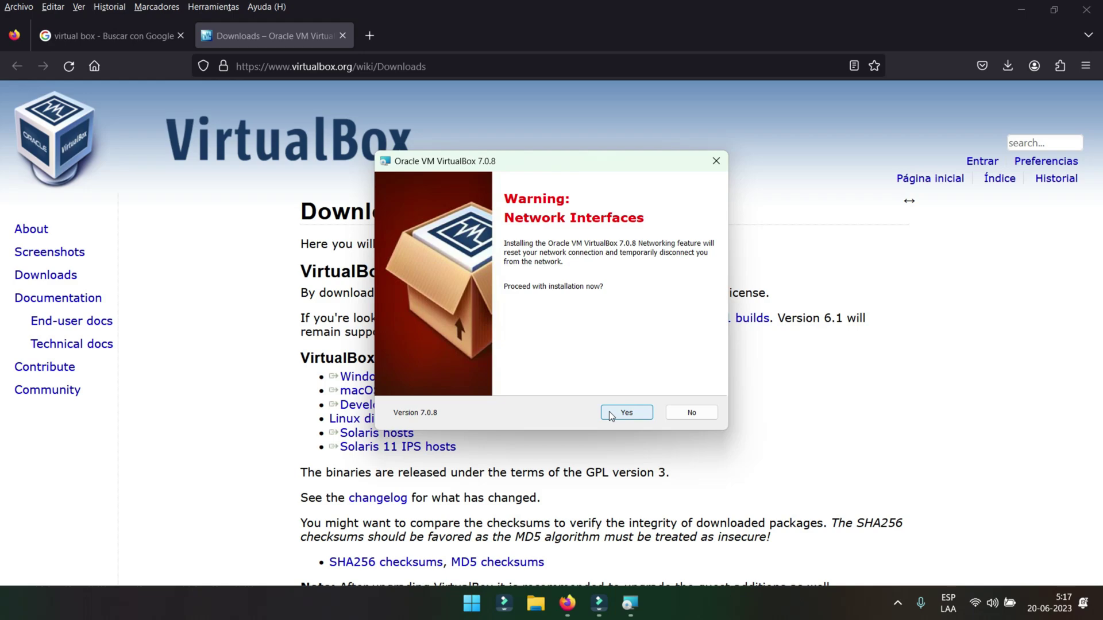
pyautogui.click(626, 412)
pyautogui.click(628, 411)
pyautogui.click(627, 411)
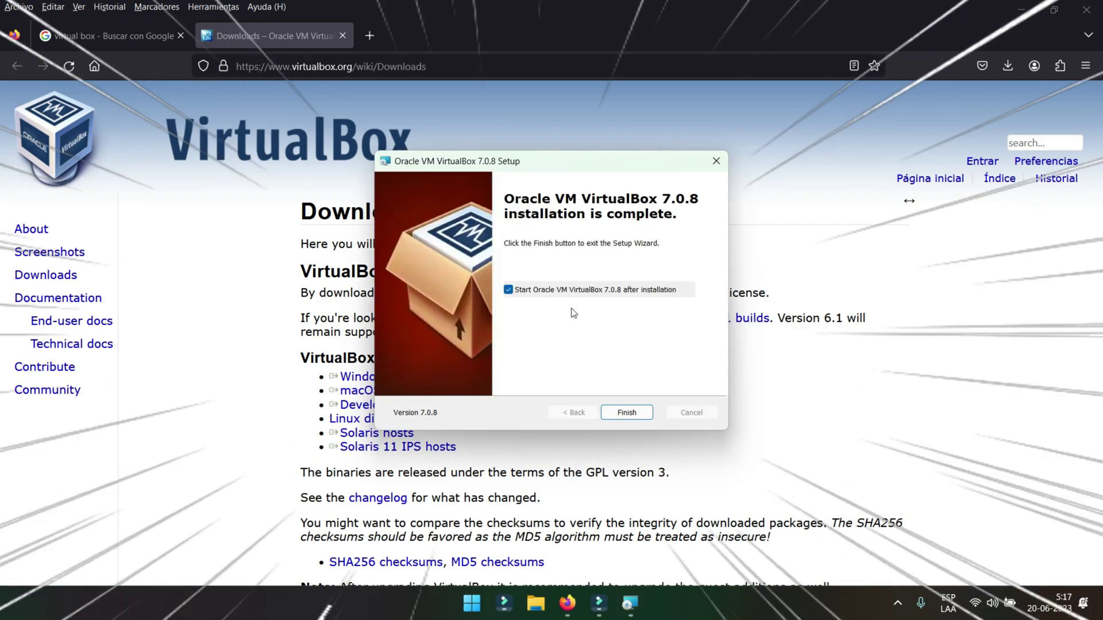
pyautogui.click(627, 412)
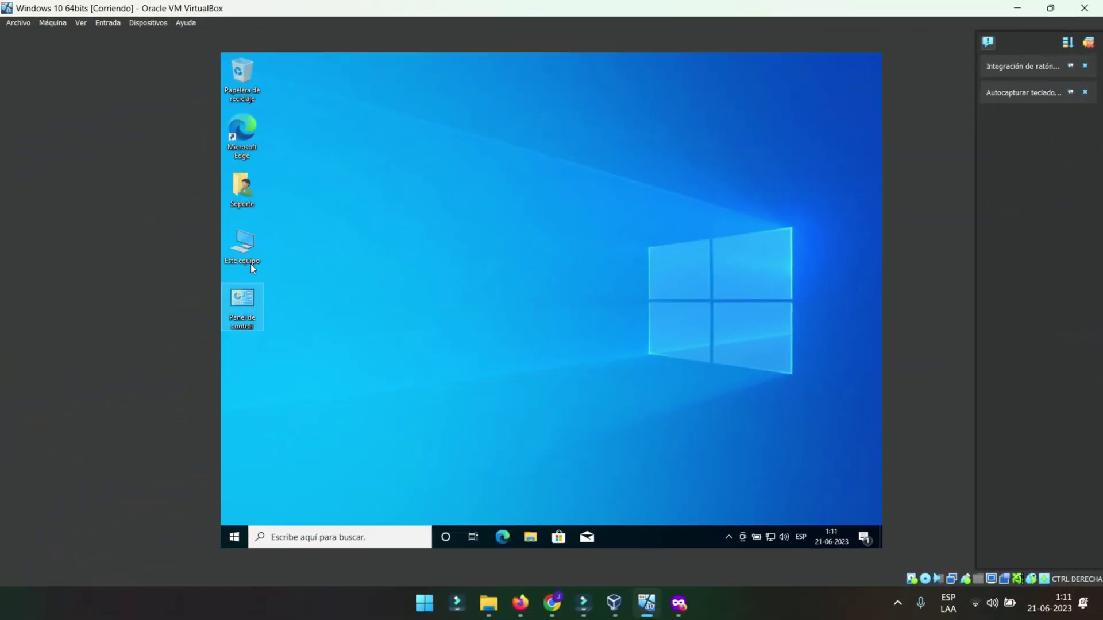
# In the Windows 10 64bits virtual machine, open the VirtualBox Guest Additions CD drive (D:) from Este equipo.
pyautogui.doubleClick(253, 240)
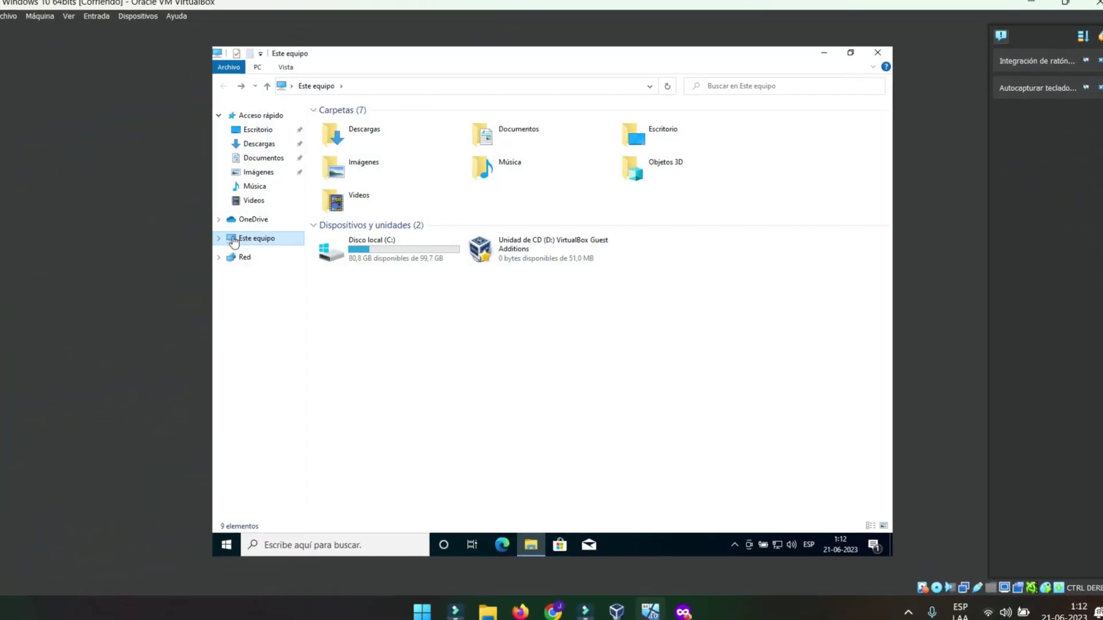
pyautogui.moveTo(487, 255)
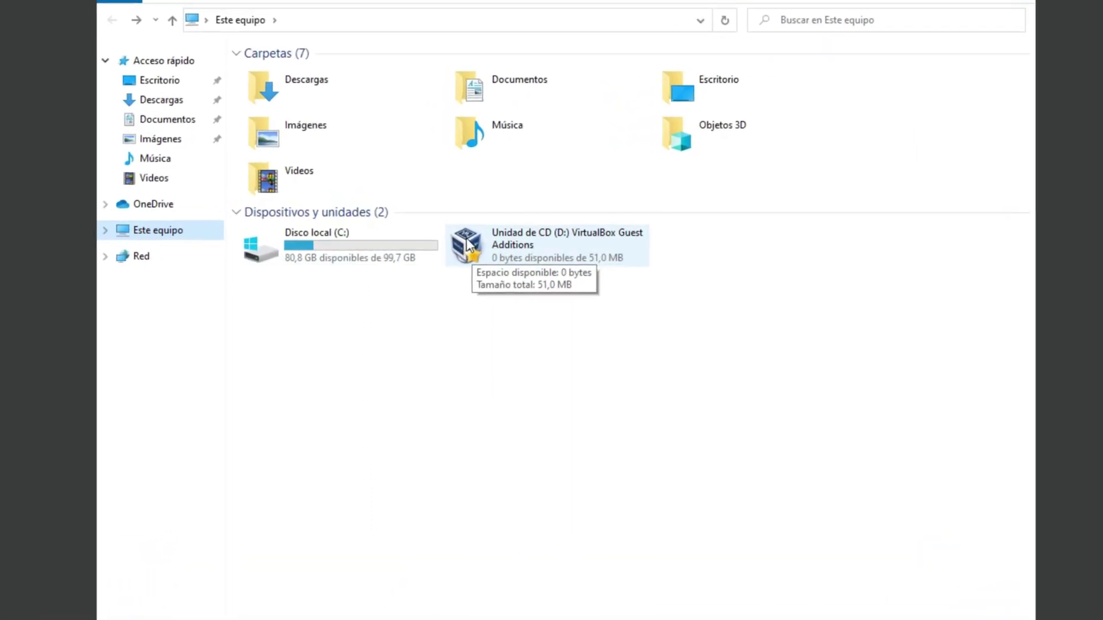
pyautogui.doubleClick(520, 235)
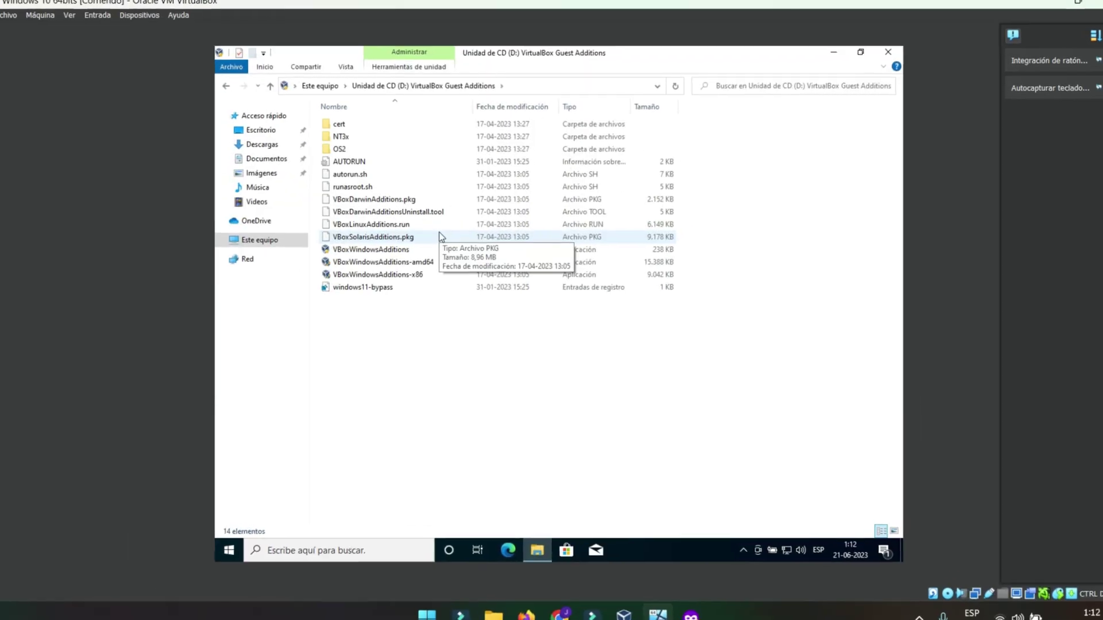
# Install the Guest Additions with VBoxWindowsAdditions-amd64, allowing it to make changes, and reboot the virtual machine.
pyautogui.moveTo(400, 270)
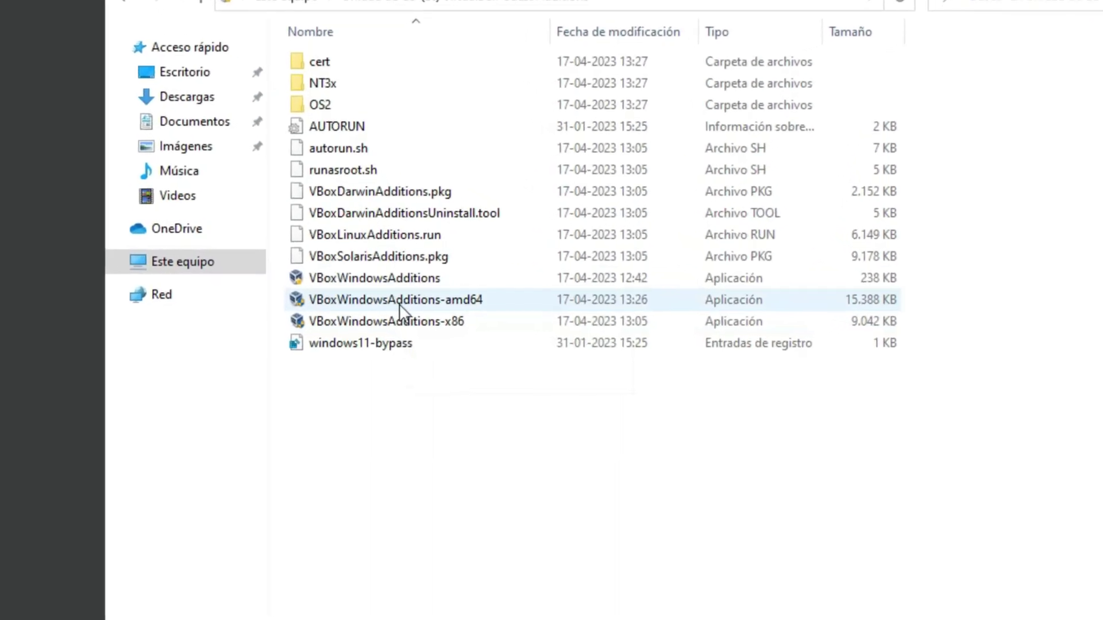
pyautogui.doubleClick(398, 294)
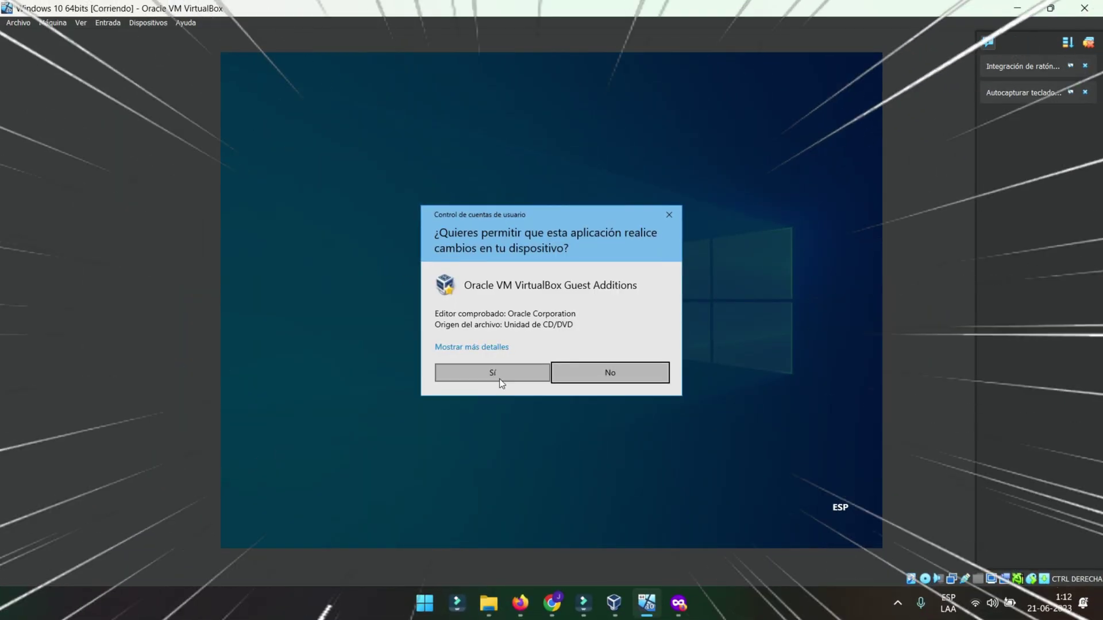
pyautogui.click(497, 374)
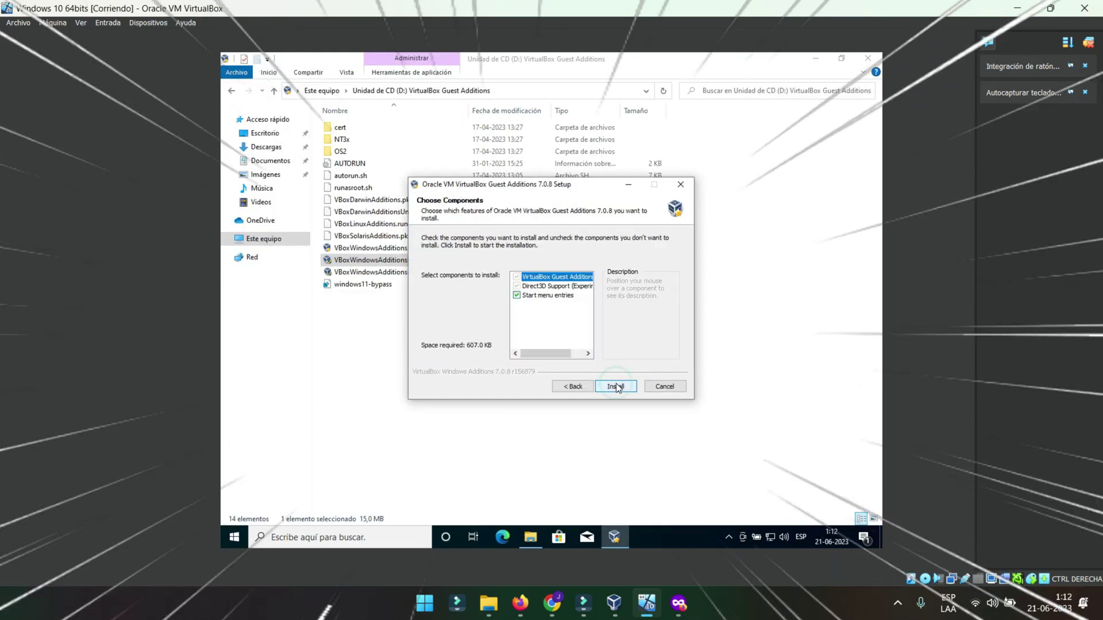
pyautogui.click(616, 387)
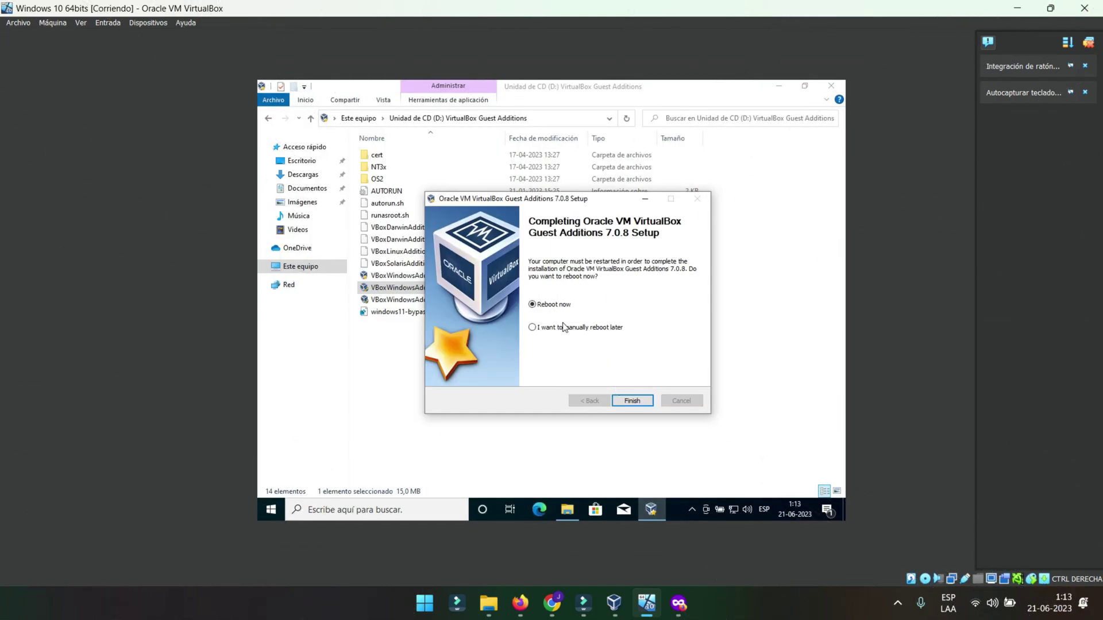
pyautogui.click(626, 401)
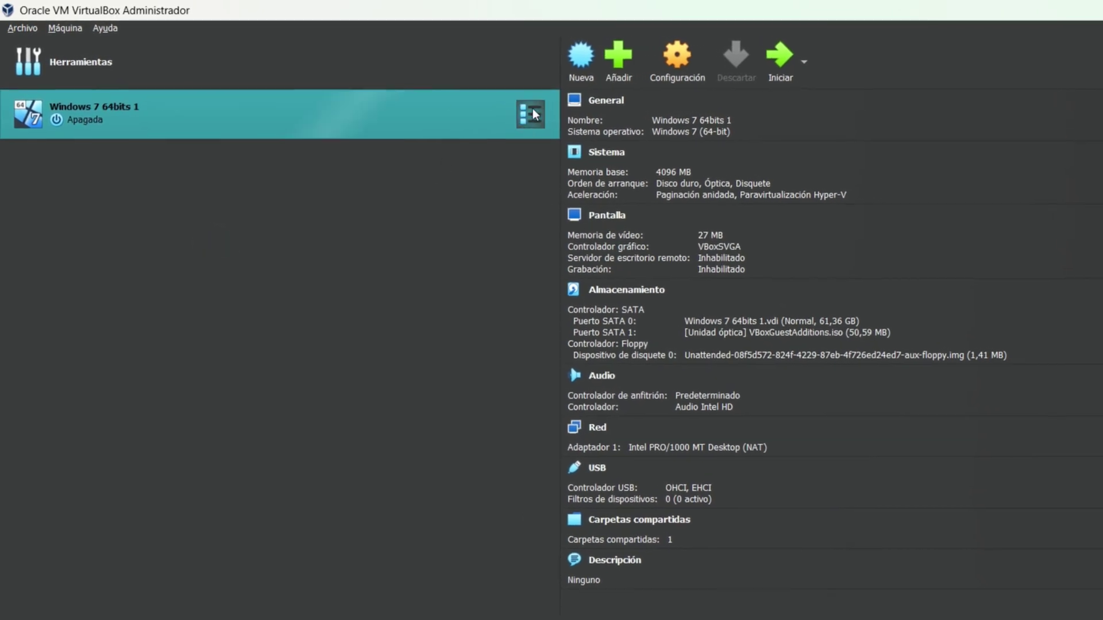
# Start a new virtual machine in the VirtualBox manager and name it "Windows 10 64bits 1".
pyautogui.click(581, 57)
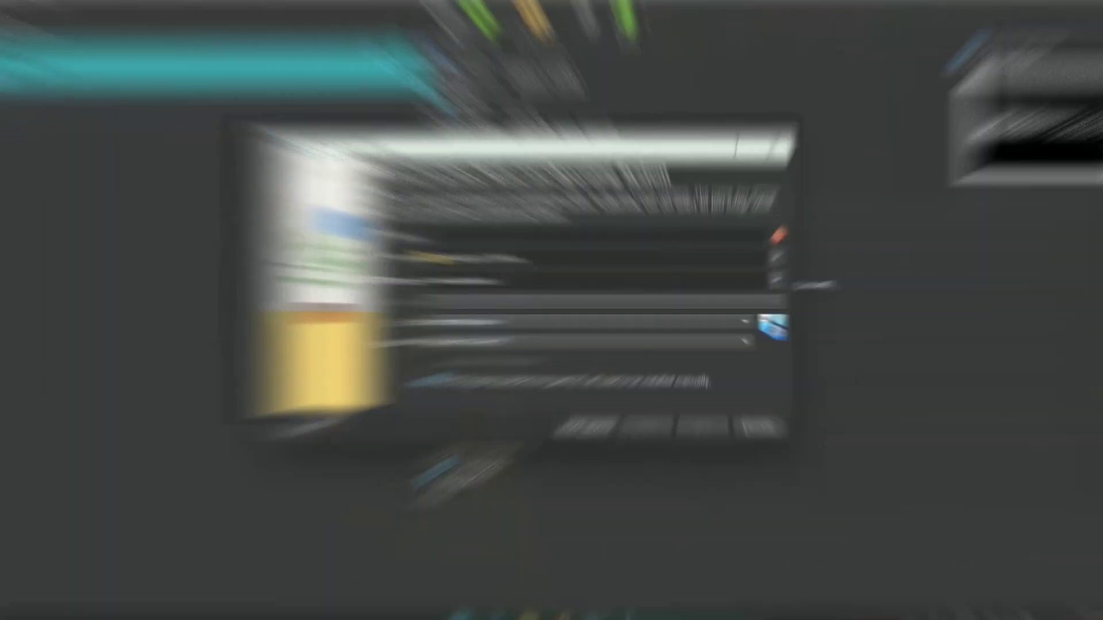
pyautogui.write('Windows ')
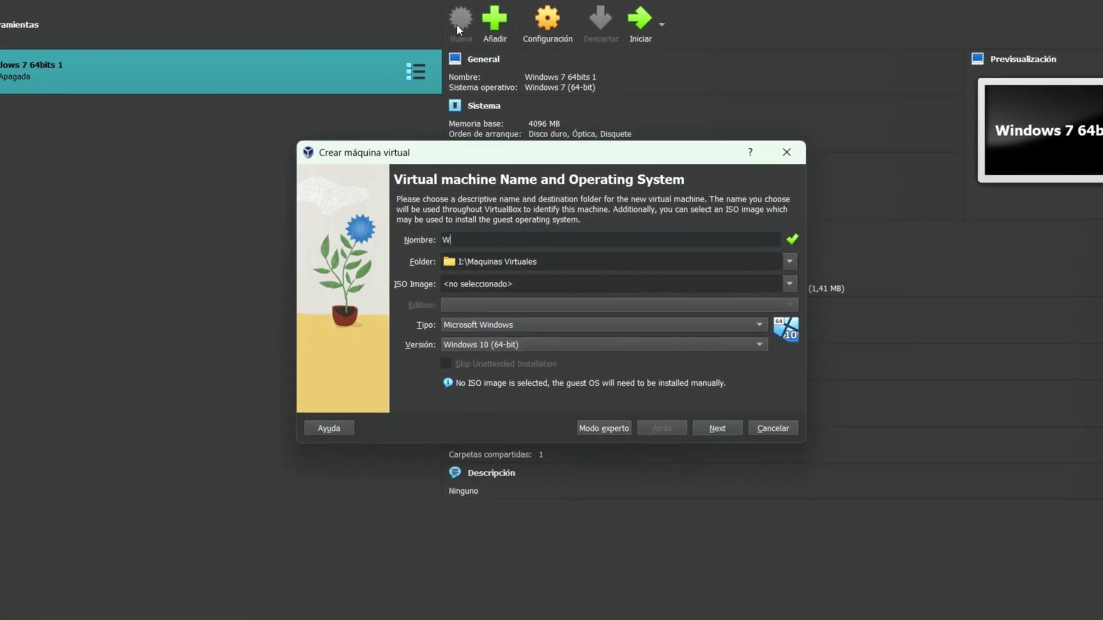
pyautogui.write('10 64bits')
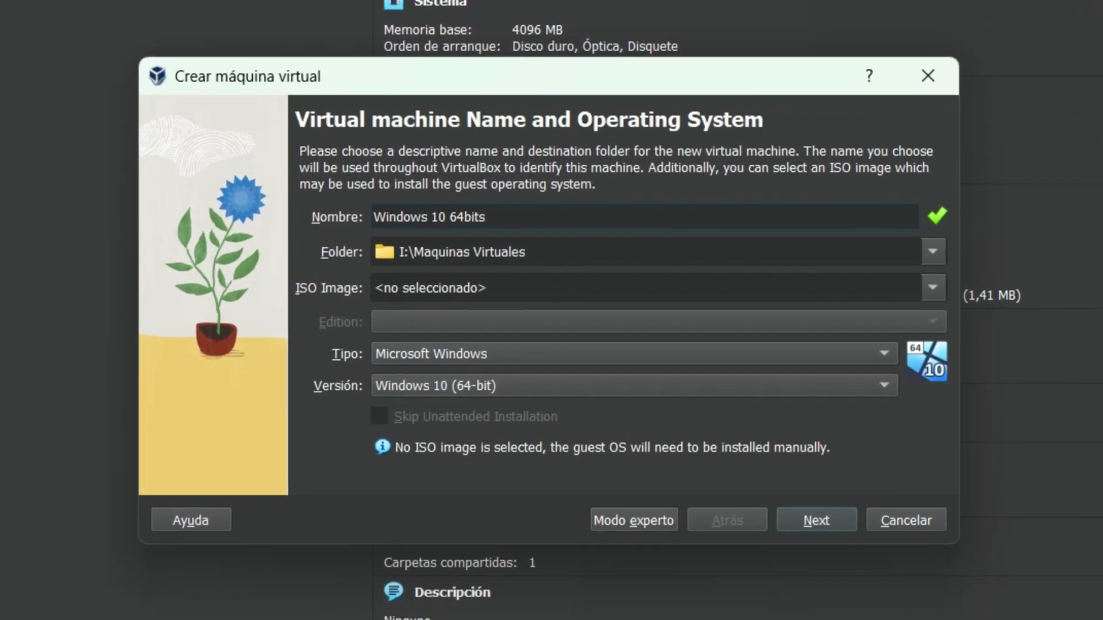
pyautogui.write(' 1')
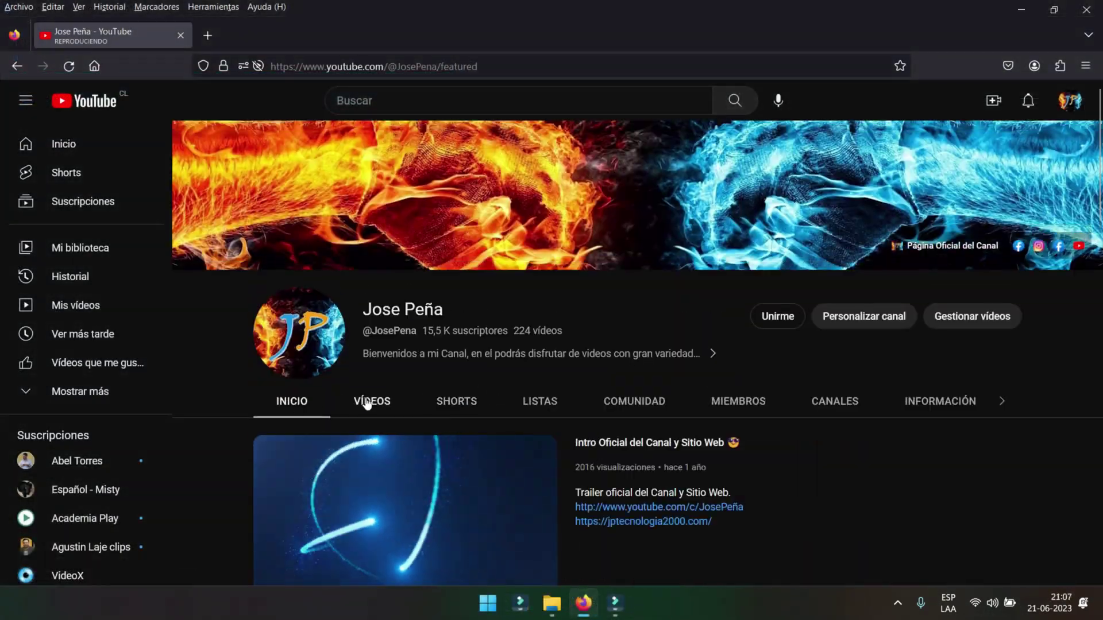
# Switch to Firefox and search the YouTube channel's videos for "windows", browsing through the results.
pyautogui.click(376, 400)
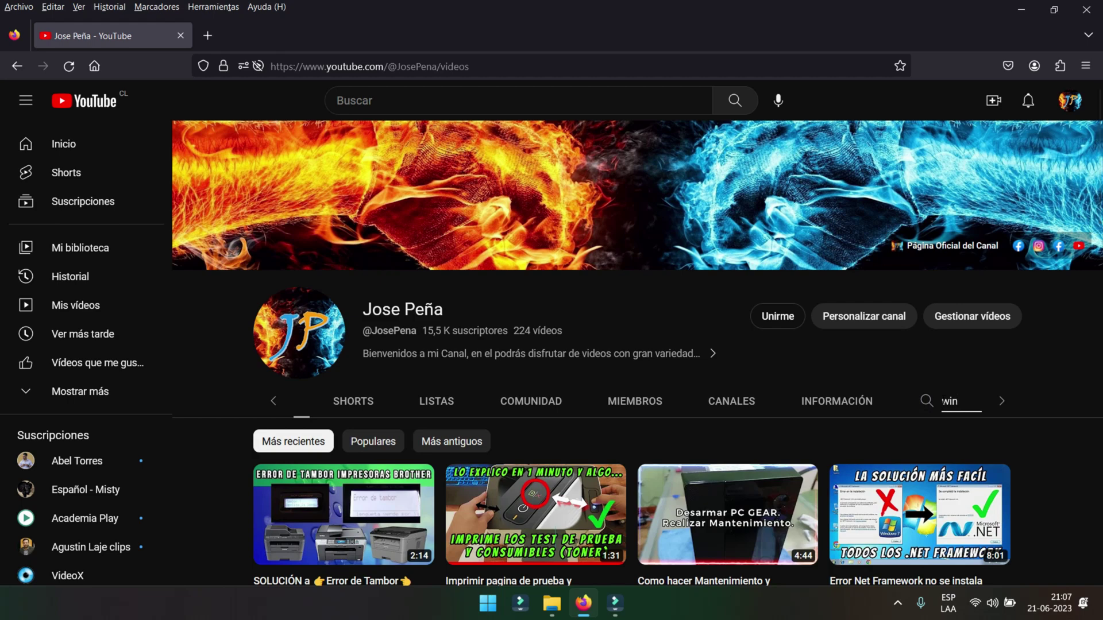
pyautogui.scroll(-15, 510, 492)
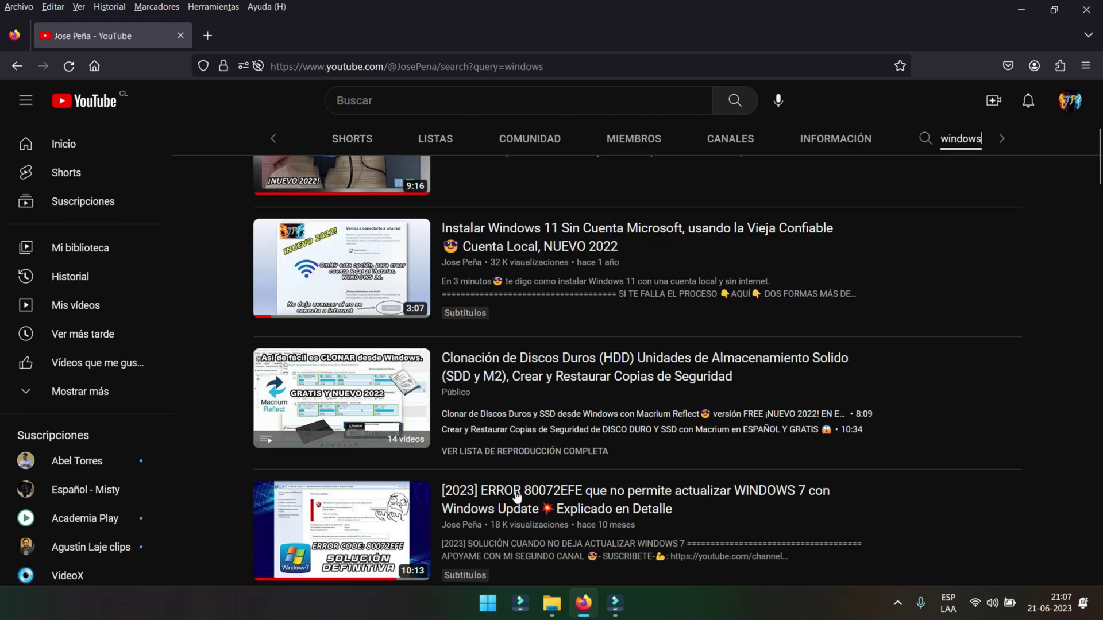
pyautogui.scroll(-5, 519, 488)
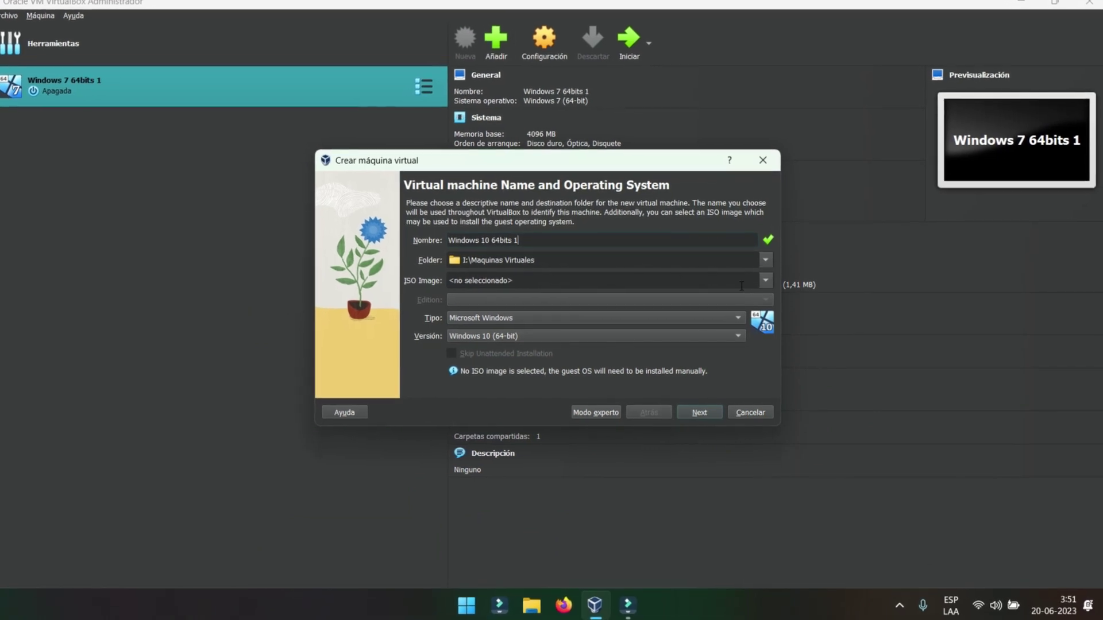
# Back in VirtualBox, choose Windows 10 Mayo 2021 from I:\Software\ISO as the new machine's ISO image.
pyautogui.click(765, 280)
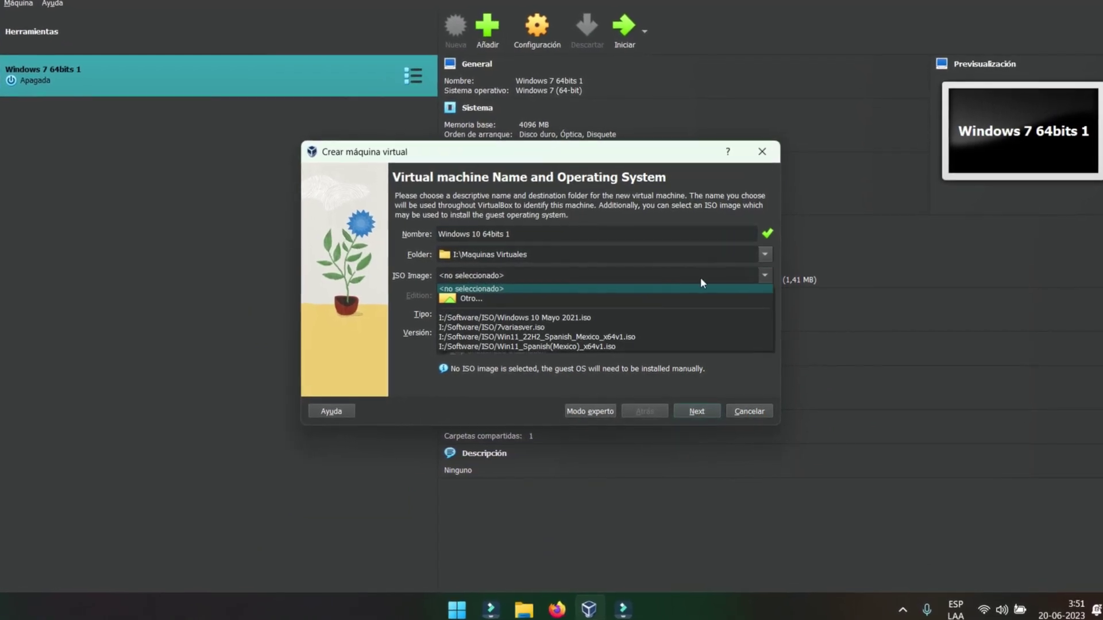
pyautogui.click(467, 295)
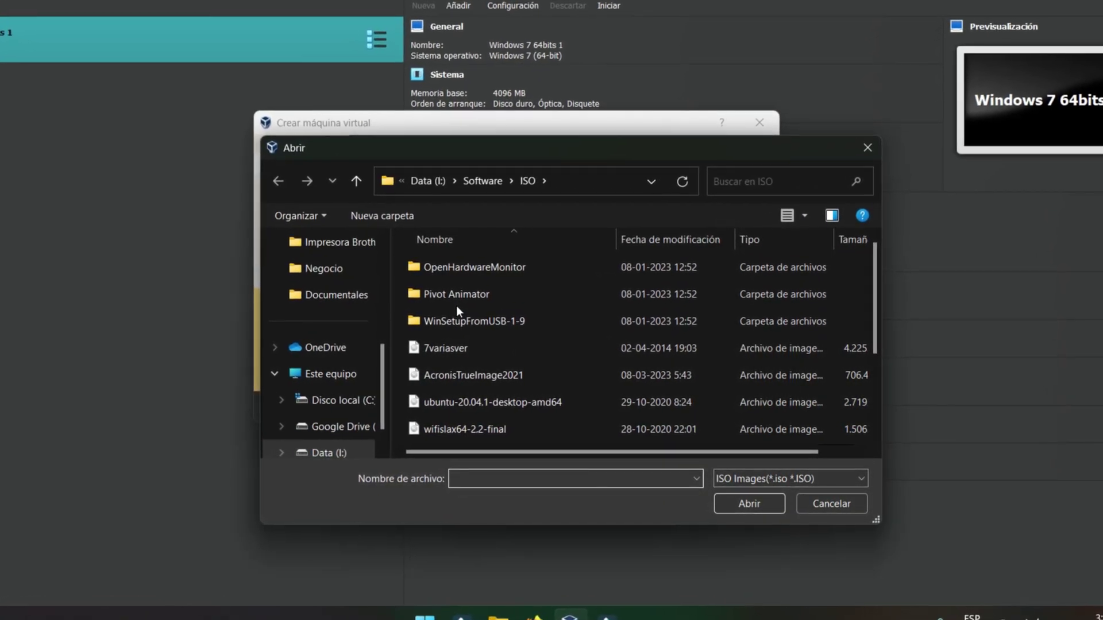
pyautogui.scroll(-2, 449, 347)
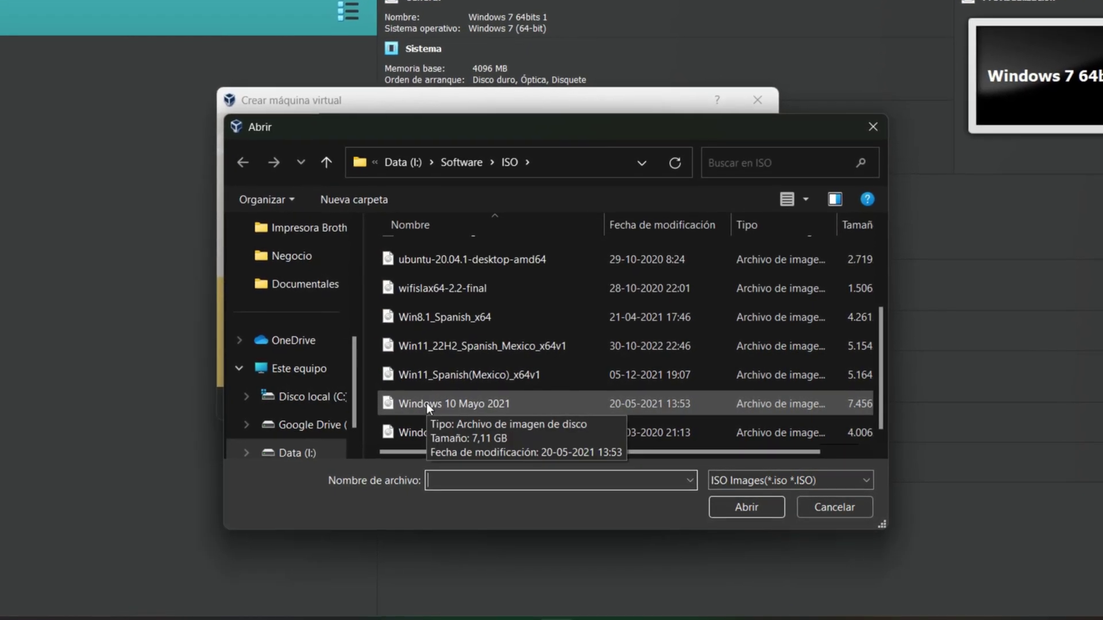
pyautogui.click(433, 405)
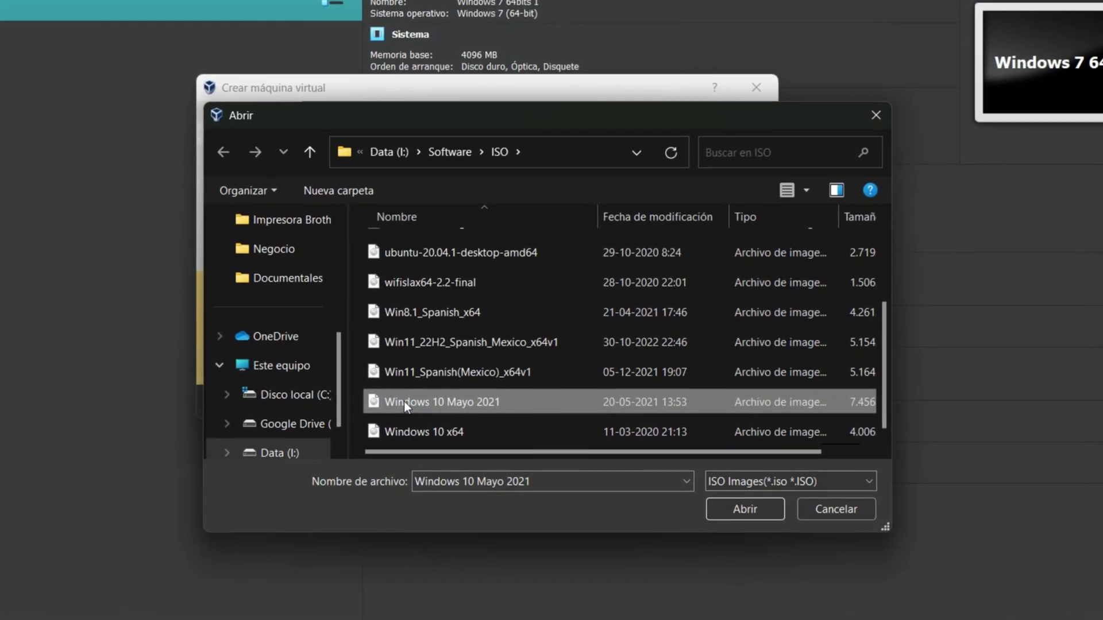
pyautogui.click(732, 512)
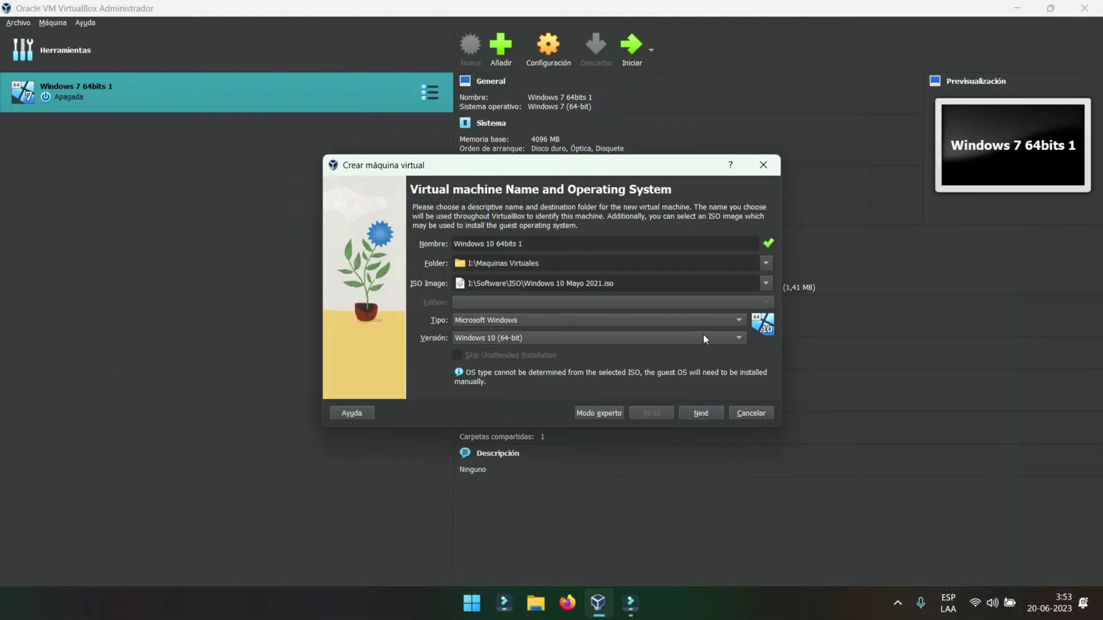
# Check the available guest versions, keep Windows 10 (64-bit), and continue to the hardware settings.
pyautogui.click(741, 338)
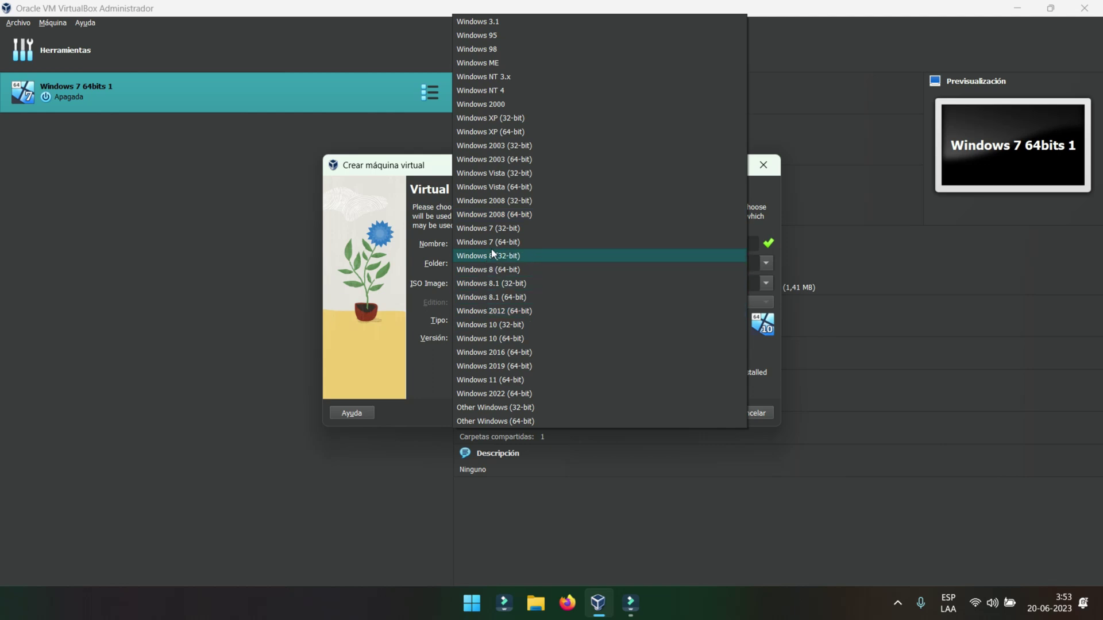
pyautogui.click(431, 375)
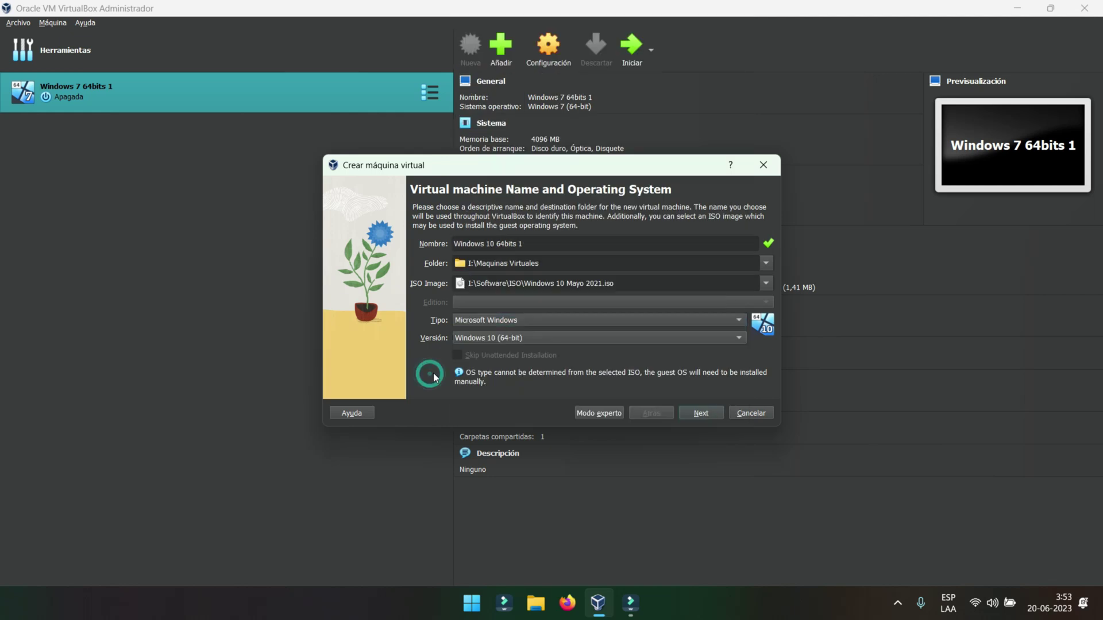
pyautogui.click(702, 412)
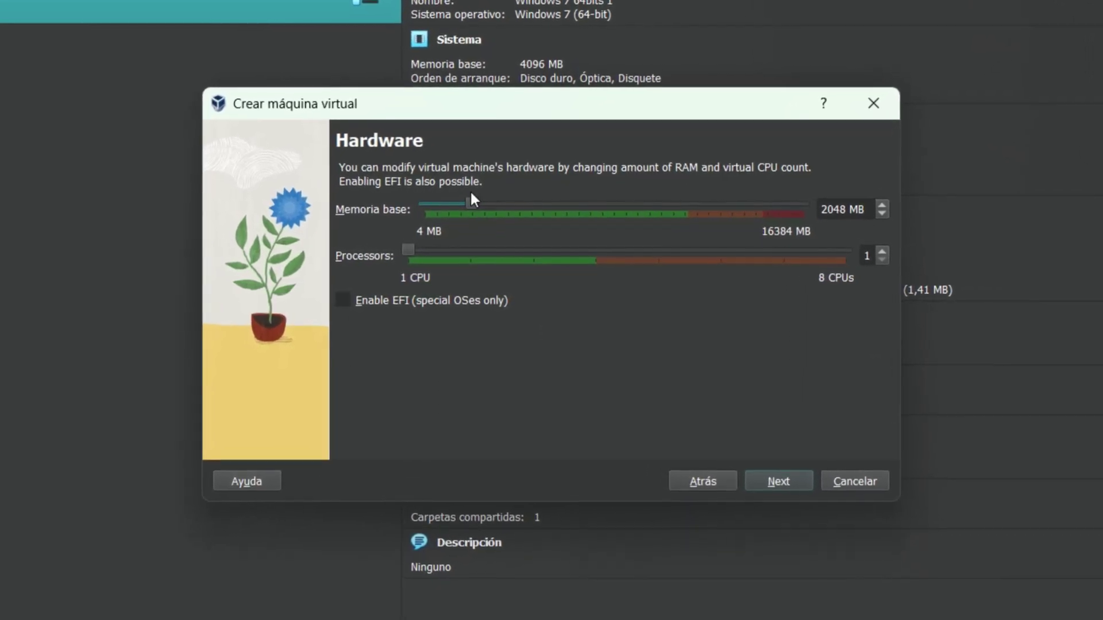
# Set the machine's base memory to 4096 MB and its processors to 2, leaving EFI disabled, and continue.
pyautogui.moveTo(472, 205); pyautogui.dragTo(511, 201)
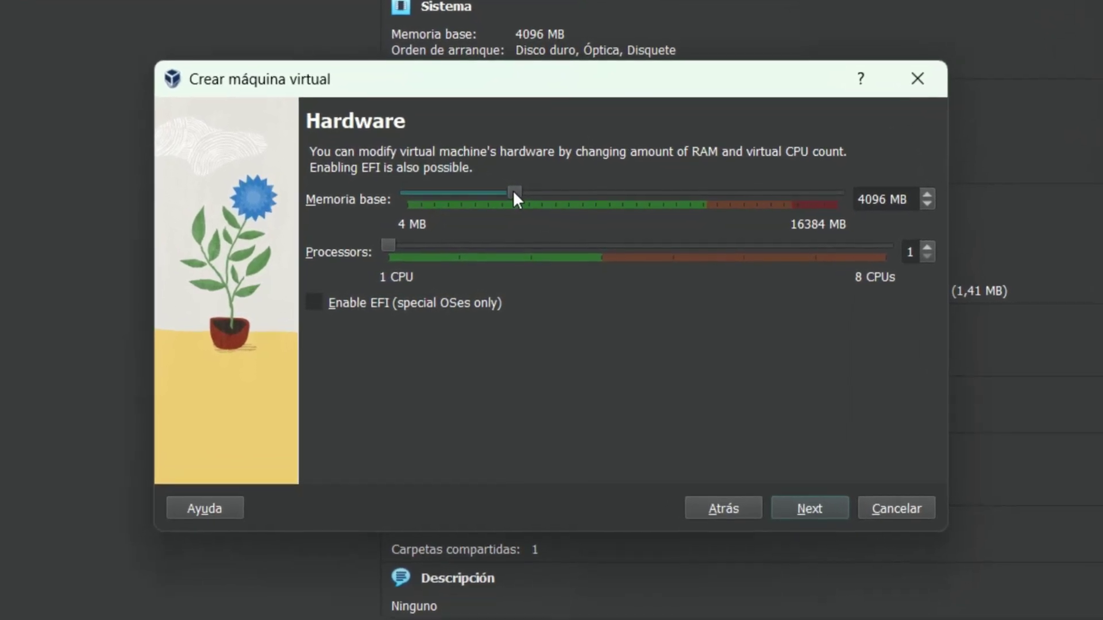
pyautogui.moveTo(378, 244); pyautogui.dragTo(454, 243)
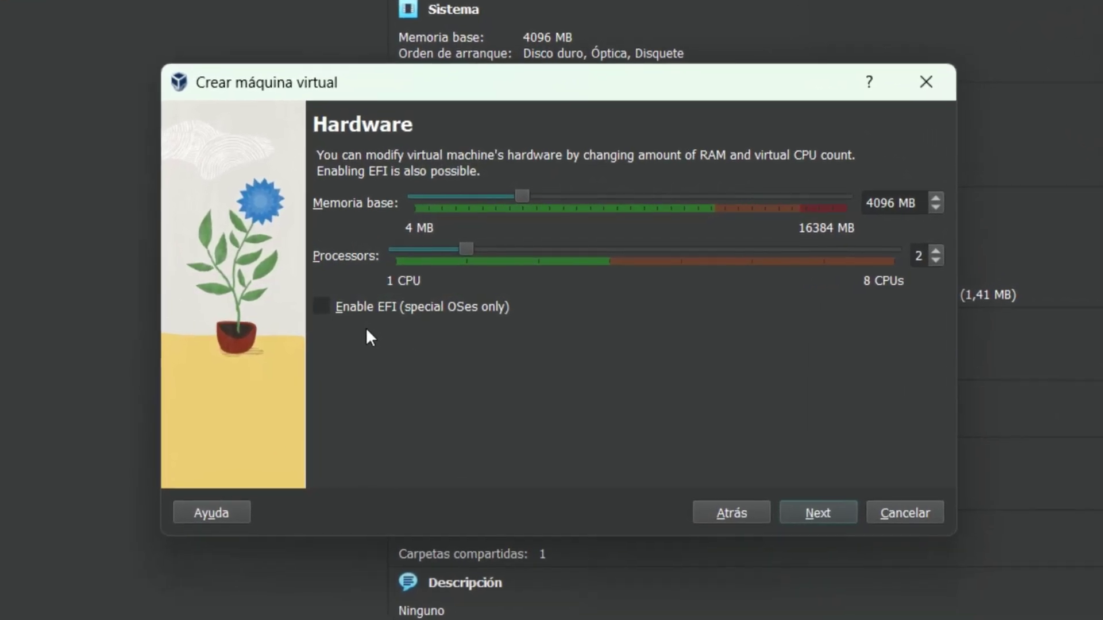
pyautogui.click(833, 516)
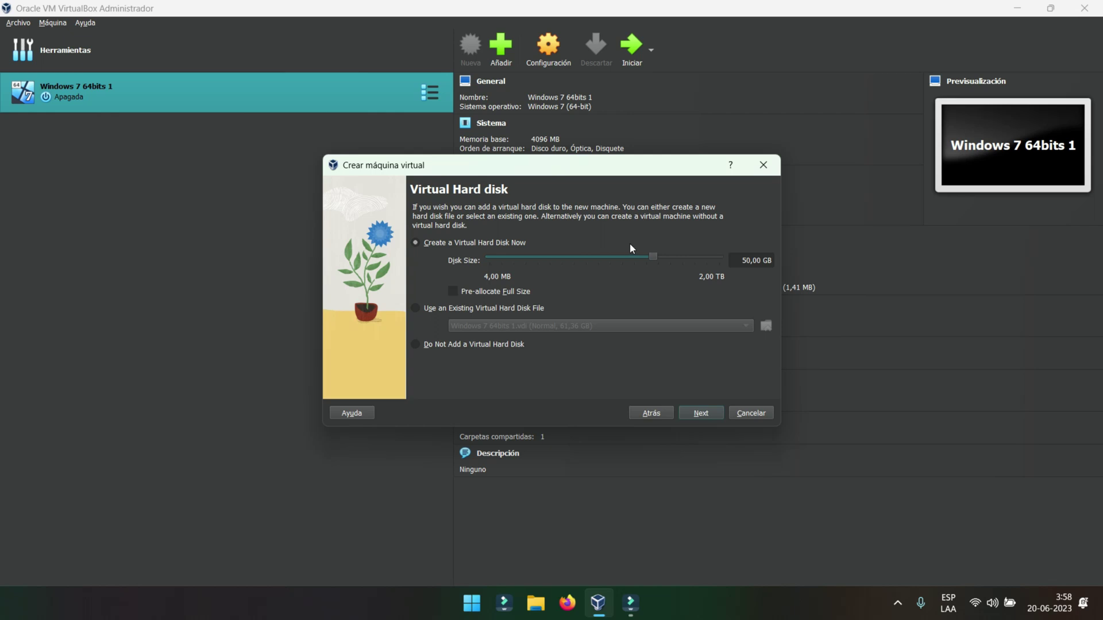
# Set the size of the new virtual hard disk to 104,32 GB without pre-allocating it, and continue to the summary.
pyautogui.moveTo(658, 260); pyautogui.dragTo(671, 260)
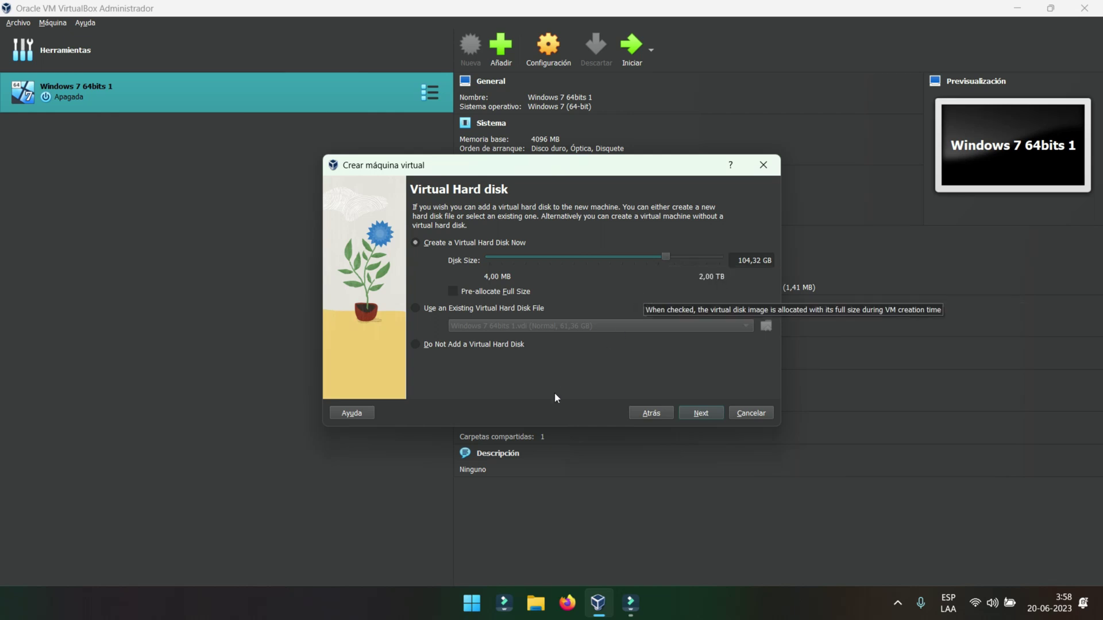
pyautogui.click(711, 415)
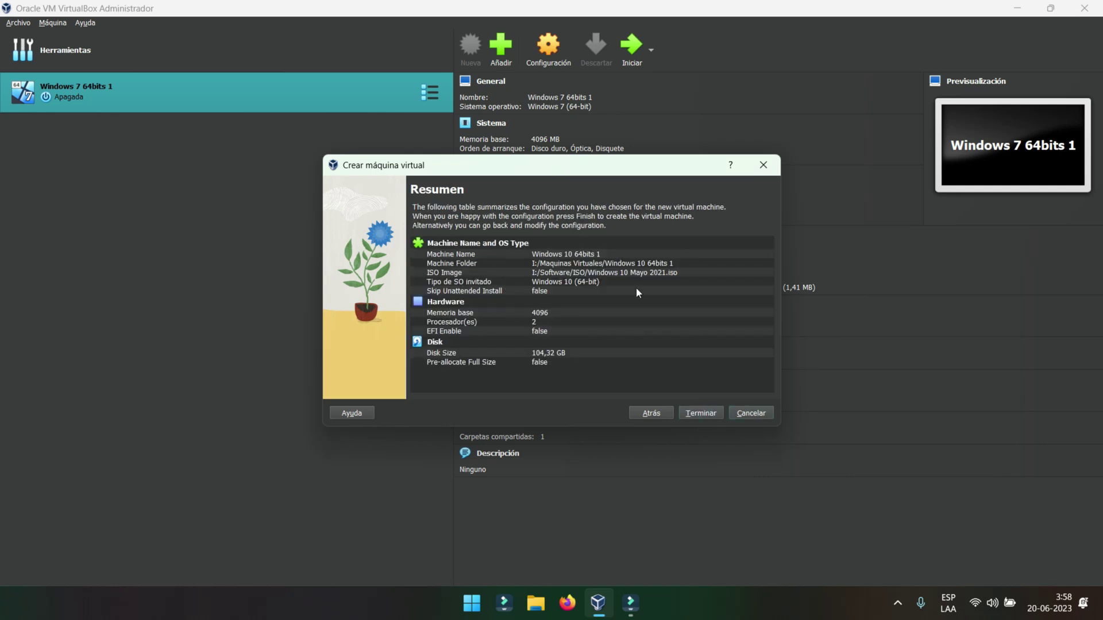
# Finish creating the Windows 10 64bits 1 machine and boot it into Windows 10 Setup (64-bit).
pyautogui.click(706, 414)
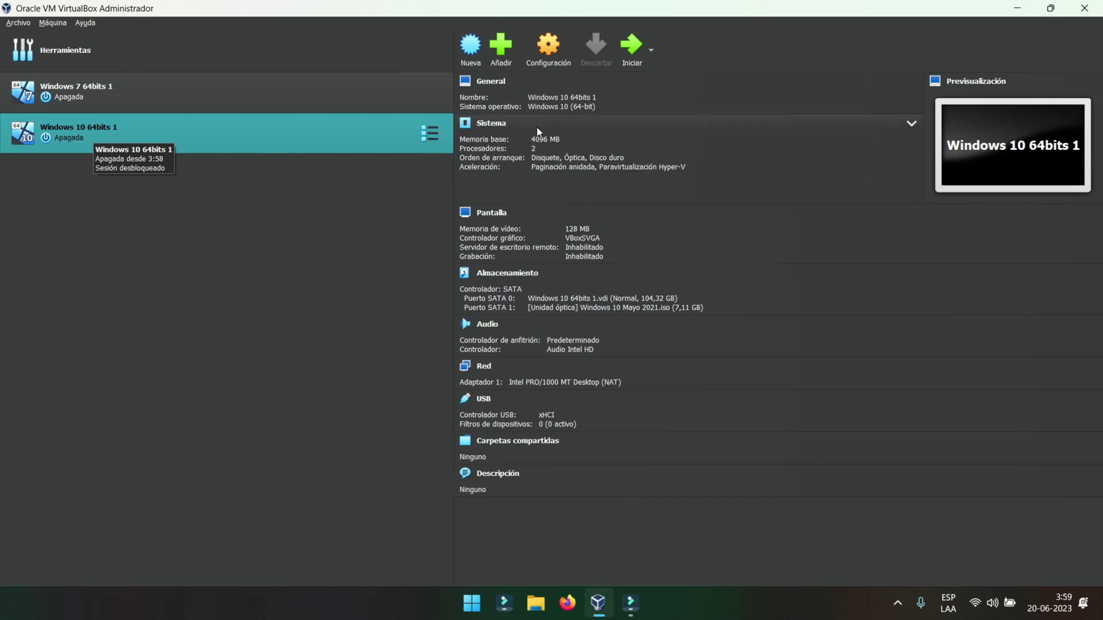
pyautogui.click(634, 51)
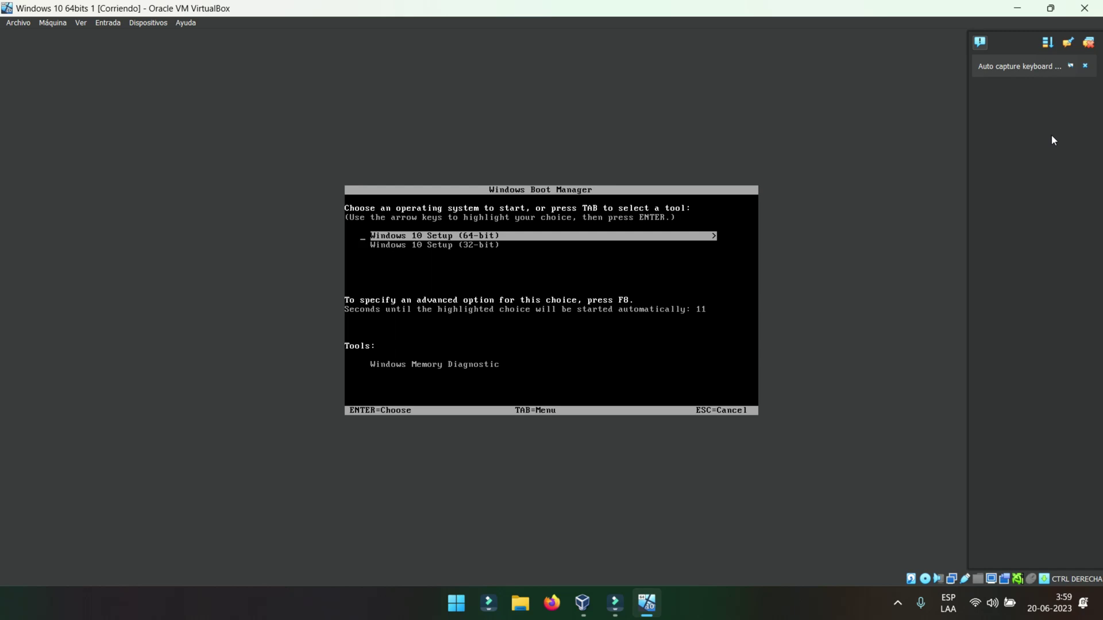
pyautogui.press('Return')
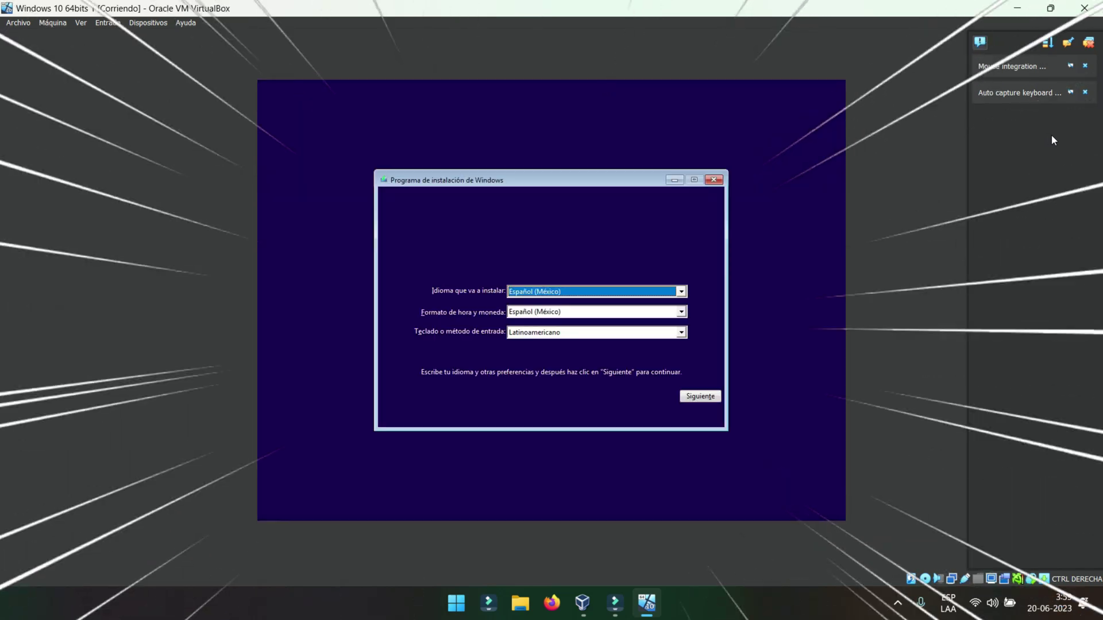
# Go through the installer's language preferences and choose Windows 10 Pro x64 as the operating system to install.
pyautogui.click(683, 293)
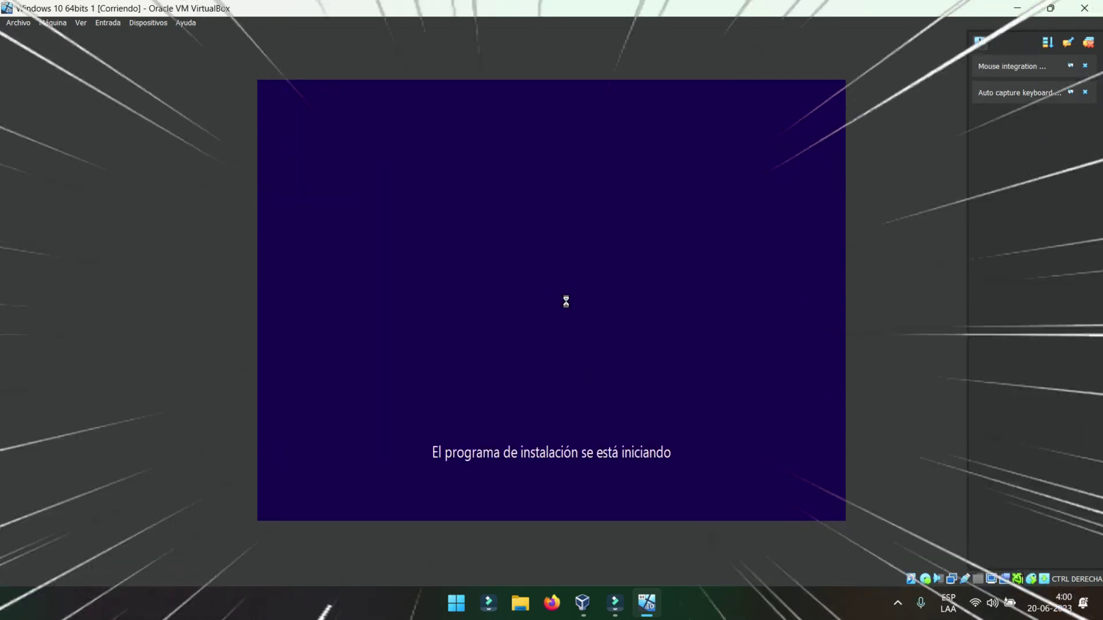
pyautogui.click(575, 397)
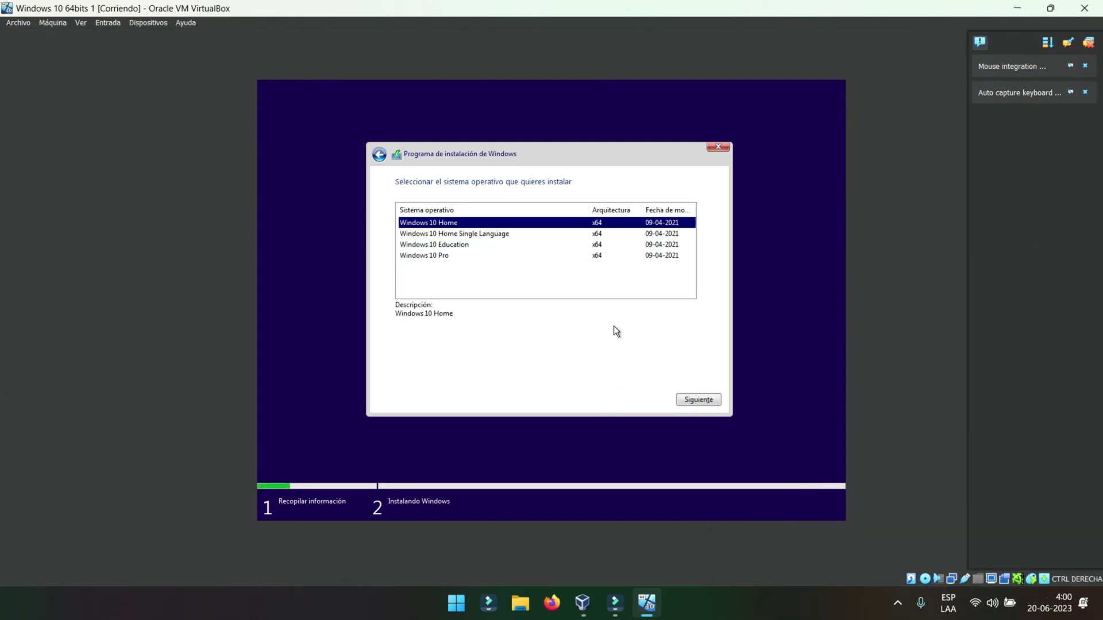
pyautogui.click(427, 256)
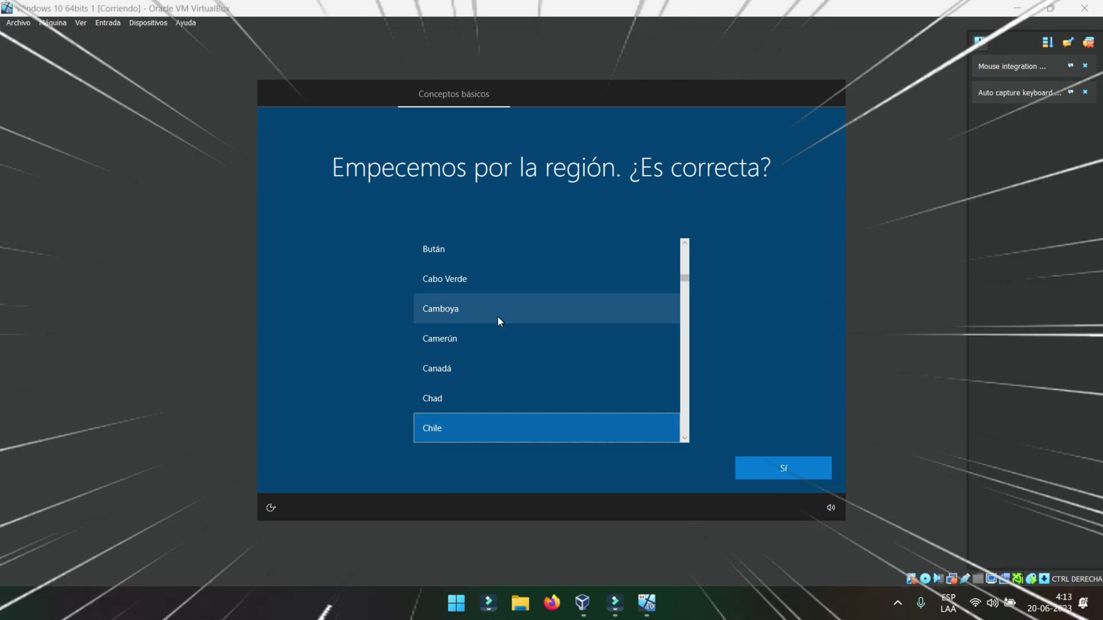
# In the first-run Windows setup, confirm Chile as the region and skip the experience personalization.
pyautogui.click(768, 467)
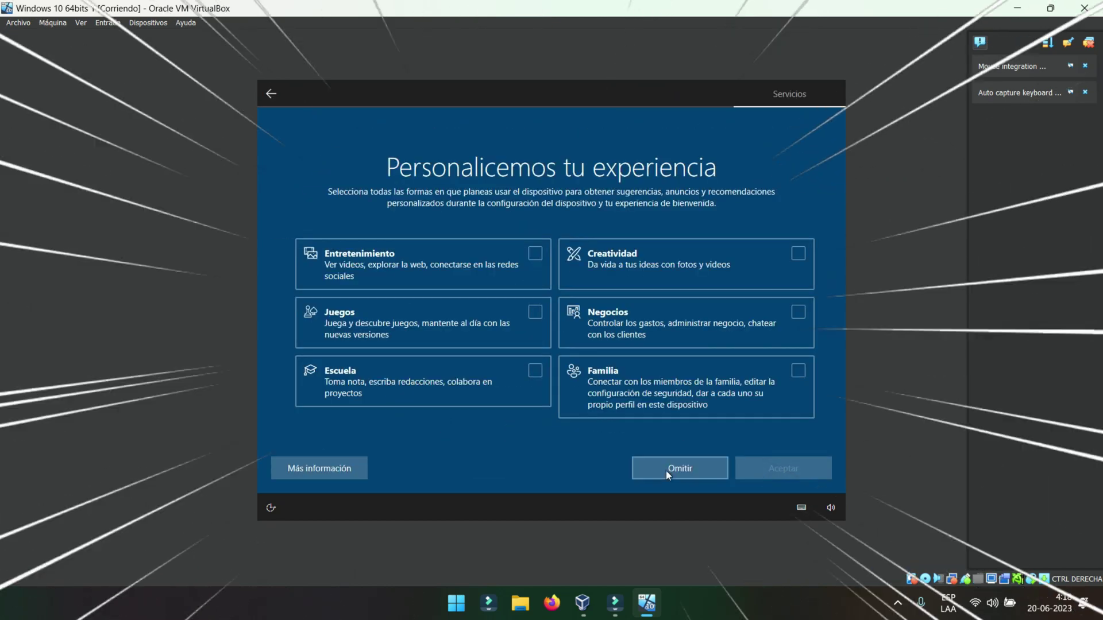
pyautogui.click(666, 470)
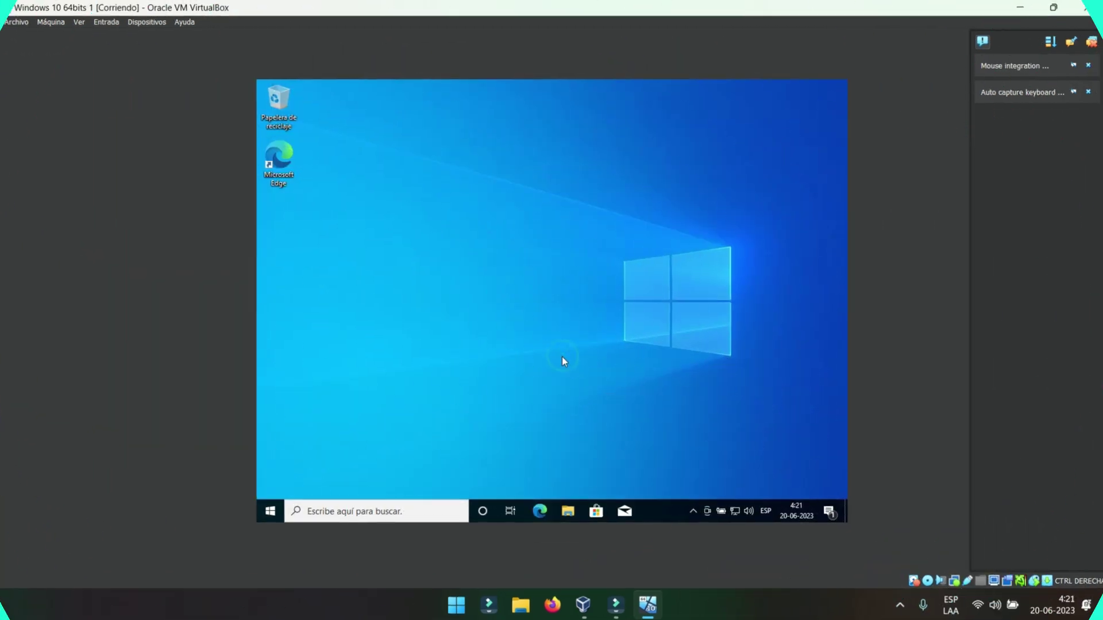
# Run winver in the virtual machine to check the installed Windows edition and version.
pyautogui.click(272, 520)
pyautogui.write('winver')
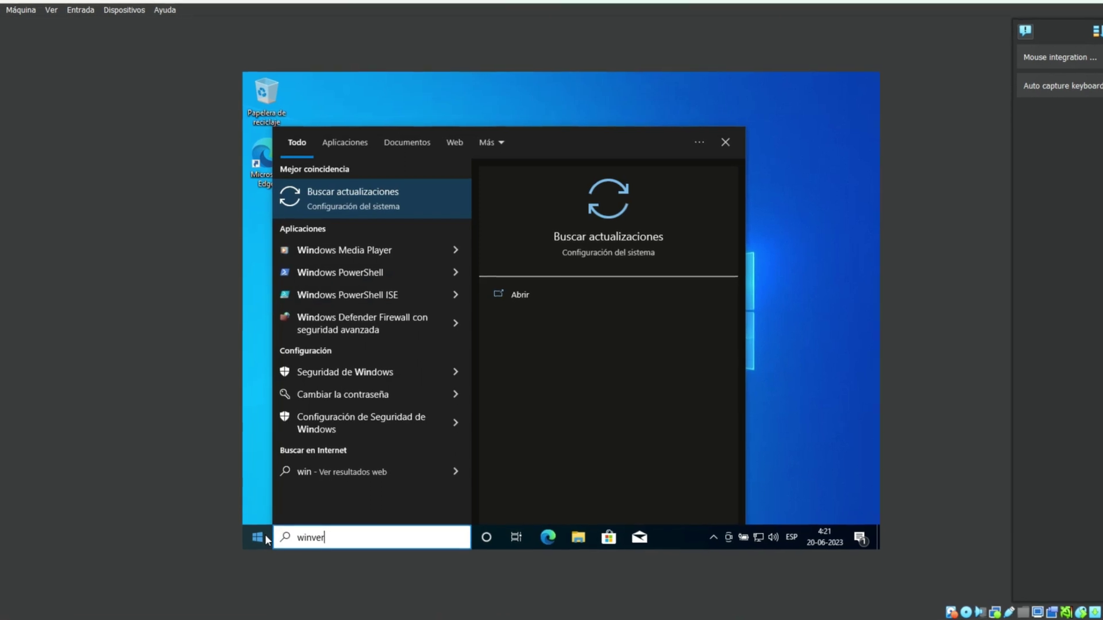
pyautogui.press('Return')
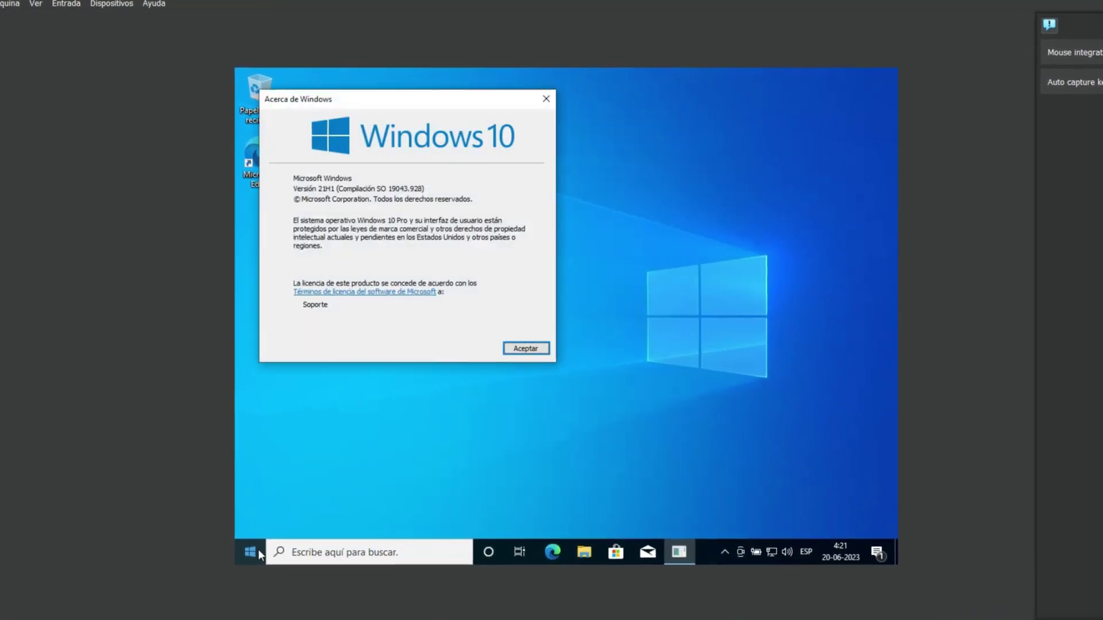